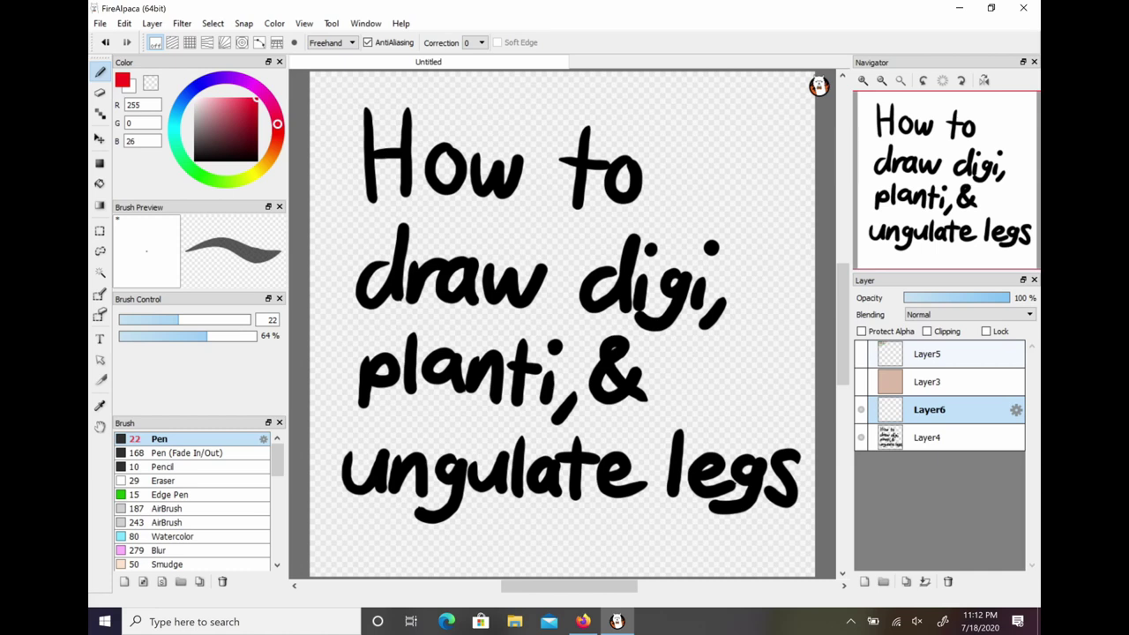
Delete the title lettering layer and draw a large red hip circle near the top.
{"action": "left_click", "coordinate": [926, 438]}
{"action": "left_click", "coordinate": [948, 581]}
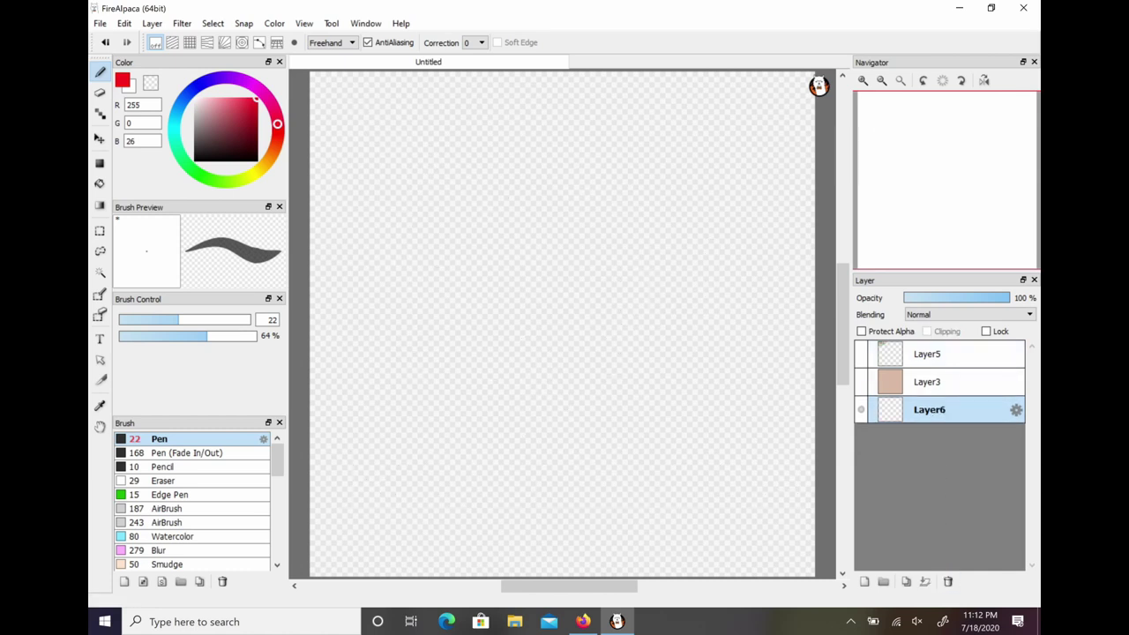
{"action": "mouse_move", "coordinate": [559, 158]}
{"action": "left_mouse_down"}
{"action": "mouse_move", "coordinate": [603, 187]}
{"action": "mouse_move", "coordinate": [576, 138]}
{"action": "mouse_move", "coordinate": [509, 199]}
{"action": "mouse_move", "coordinate": [589, 221]}
{"action": "mouse_move", "coordinate": [533, 184]}
{"action": "left_mouse_up"}
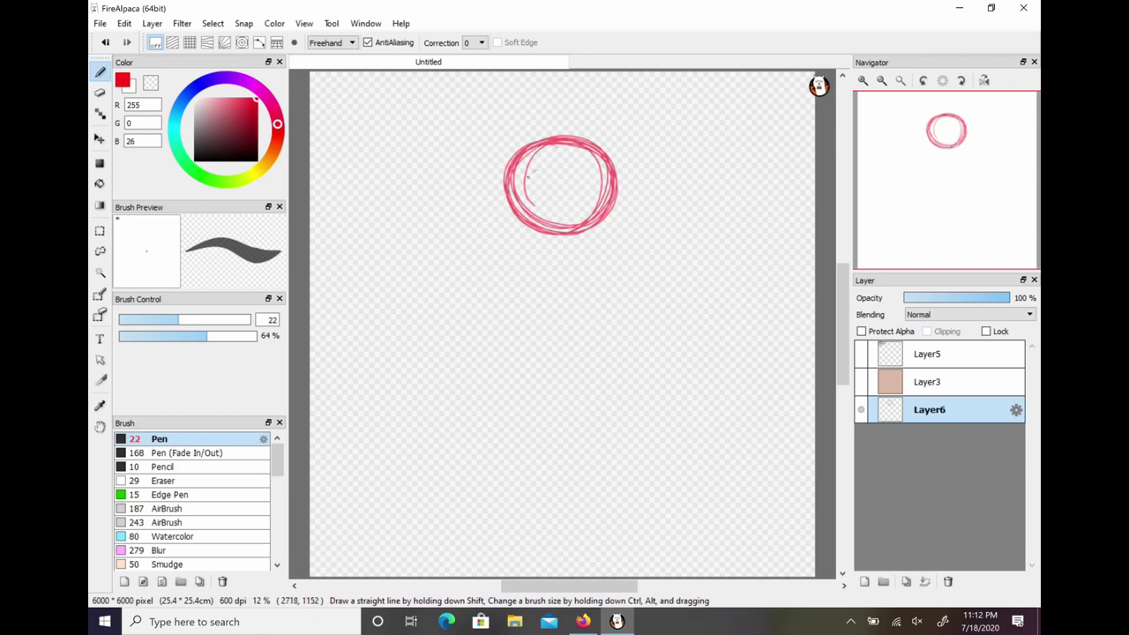
Draw leg lines down to knee and ankle joints and add an oval foot.
{"action": "mouse_move", "coordinate": [528, 176]}
{"action": "left_mouse_down"}
{"action": "mouse_move", "coordinate": [469, 304]}
{"action": "mouse_move", "coordinate": [468, 291]}
{"action": "mouse_move", "coordinate": [476, 315]}
{"action": "mouse_move", "coordinate": [459, 314]}
{"action": "mouse_move", "coordinate": [469, 319]}
{"action": "left_mouse_up"}
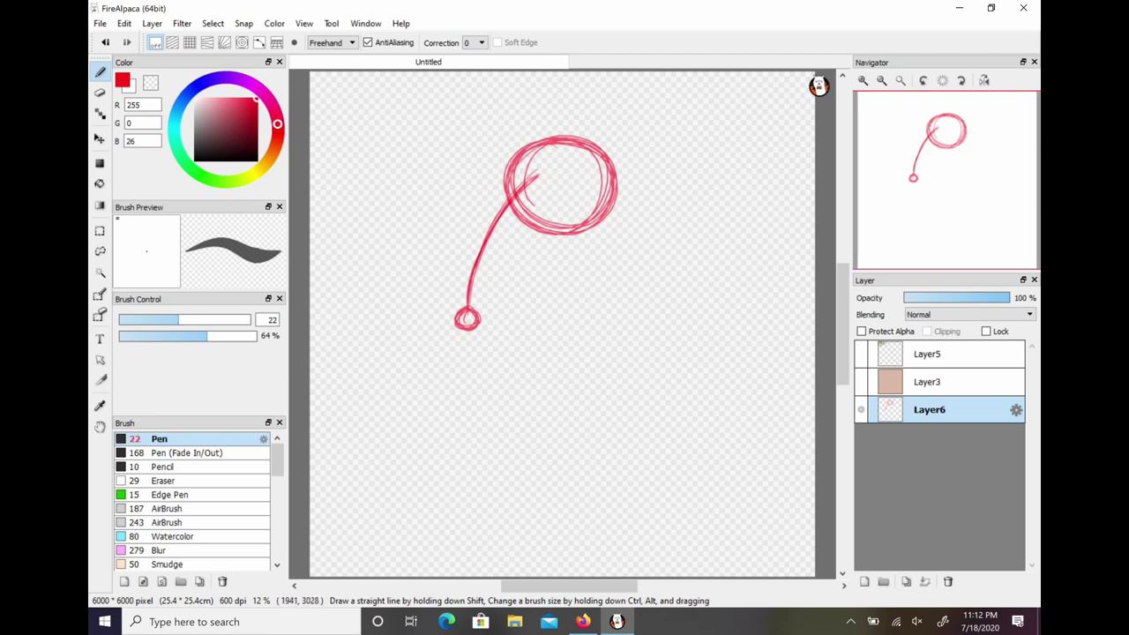
{"action": "mouse_move", "coordinate": [468, 322]}
{"action": "left_mouse_down"}
{"action": "mouse_move", "coordinate": [527, 394]}
{"action": "mouse_move", "coordinate": [490, 355]}
{"action": "mouse_move", "coordinate": [517, 388]}
{"action": "mouse_move", "coordinate": [563, 425]}
{"action": "left_mouse_up"}
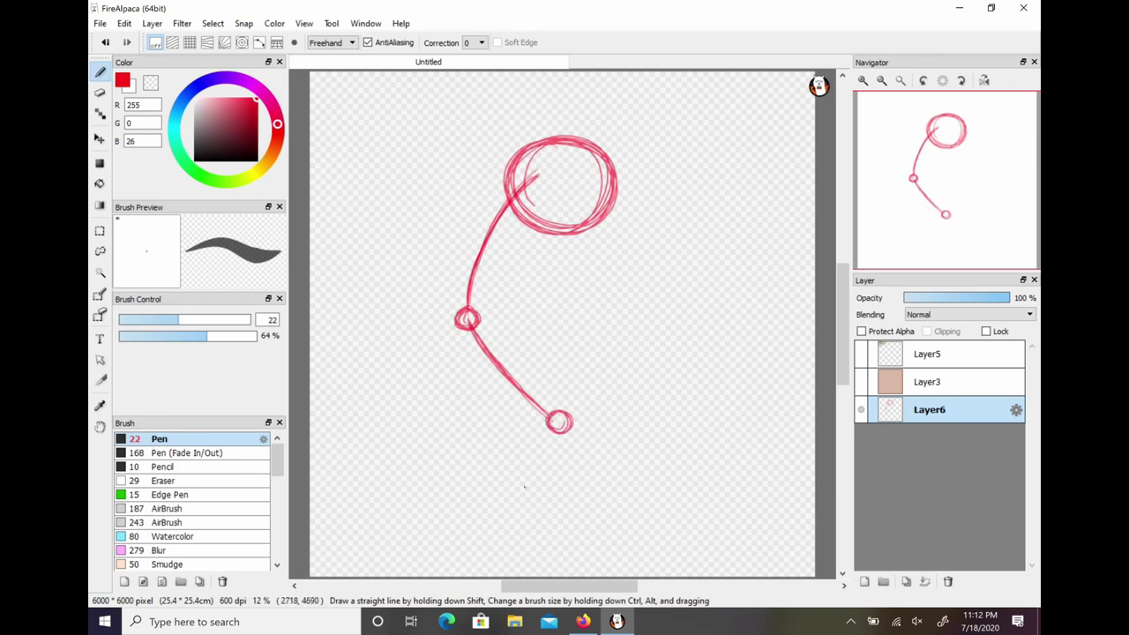
{"action": "left_click_drag", "start_coordinate": [558, 430], "coordinate": [549, 480]}
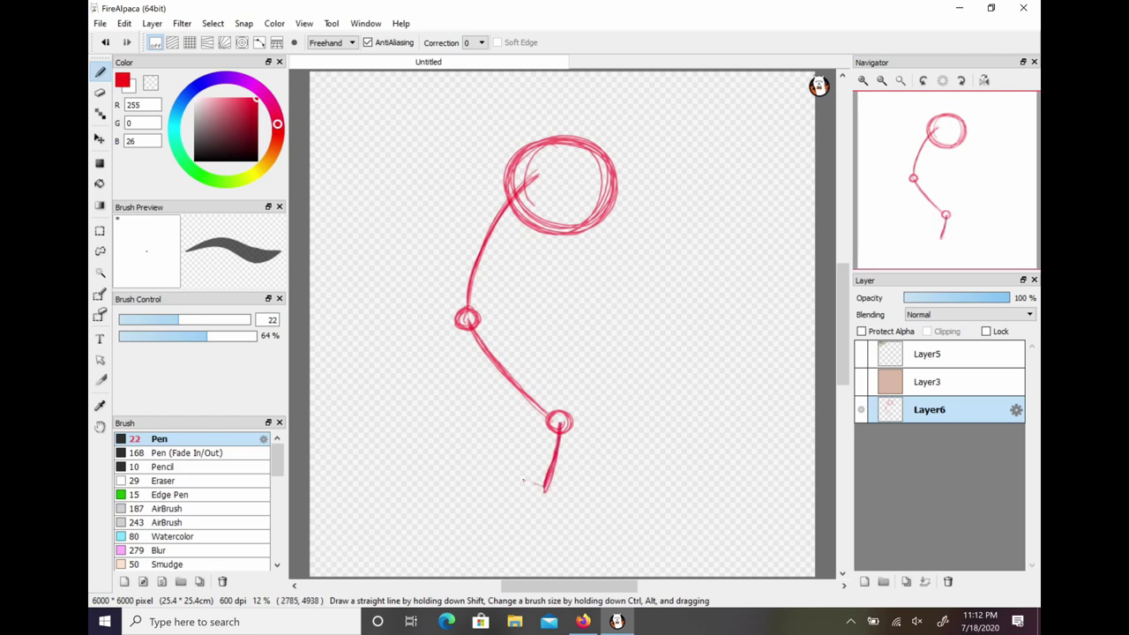
{"action": "mouse_move", "coordinate": [523, 481]}
{"action": "left_mouse_down"}
{"action": "mouse_move", "coordinate": [472, 484]}
{"action": "mouse_move", "coordinate": [529, 490]}
{"action": "mouse_move", "coordinate": [538, 505]}
{"action": "mouse_move", "coordinate": [474, 505]}
{"action": "mouse_move", "coordinate": [464, 486]}
{"action": "mouse_move", "coordinate": [543, 487]}
{"action": "left_mouse_up"}
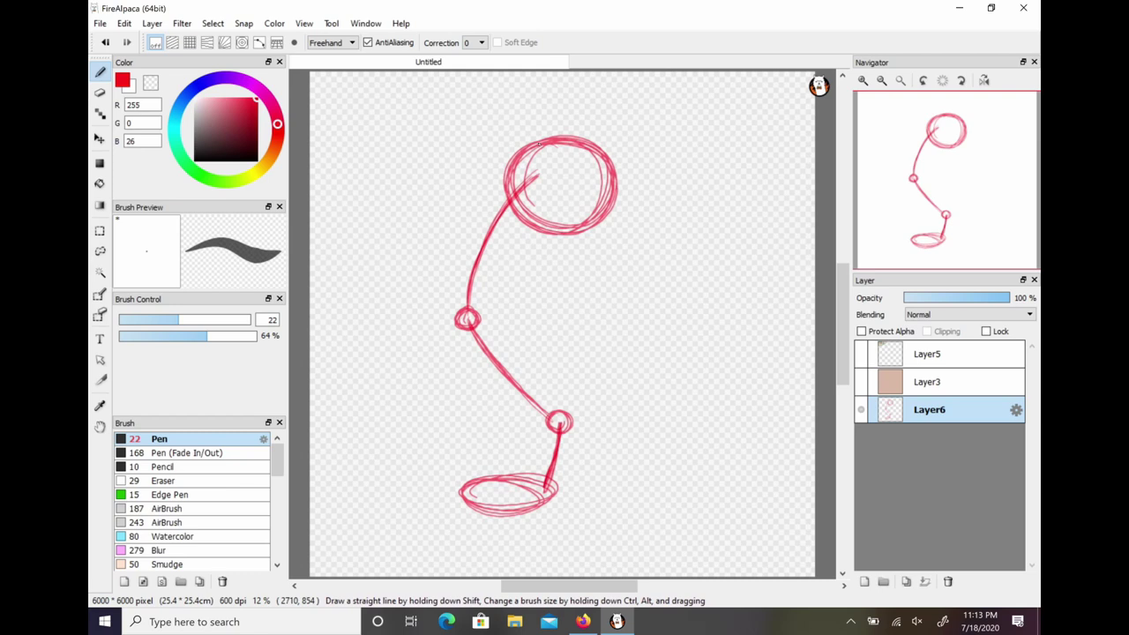
Sketch and darken the back thigh, knee and shin contours around the skeleton.
{"action": "mouse_move", "coordinate": [522, 152]}
{"action": "left_mouse_down"}
{"action": "mouse_move", "coordinate": [447, 287]}
{"action": "mouse_move", "coordinate": [538, 141]}
{"action": "left_mouse_up"}
{"action": "left_click_drag", "start_coordinate": [494, 186], "coordinate": [450, 283]}
{"action": "mouse_move", "coordinate": [439, 335]}
{"action": "left_mouse_down"}
{"action": "mouse_move", "coordinate": [462, 247]}
{"action": "mouse_move", "coordinate": [499, 182]}
{"action": "mouse_move", "coordinate": [529, 163]}
{"action": "left_mouse_up"}
{"action": "mouse_move", "coordinate": [513, 216]}
{"action": "left_mouse_down"}
{"action": "mouse_move", "coordinate": [443, 333]}
{"action": "mouse_move", "coordinate": [529, 422]}
{"action": "mouse_move", "coordinate": [460, 323]}
{"action": "mouse_move", "coordinate": [533, 425]}
{"action": "left_mouse_up"}
{"action": "left_click_drag", "start_coordinate": [448, 346], "coordinate": [489, 388]}
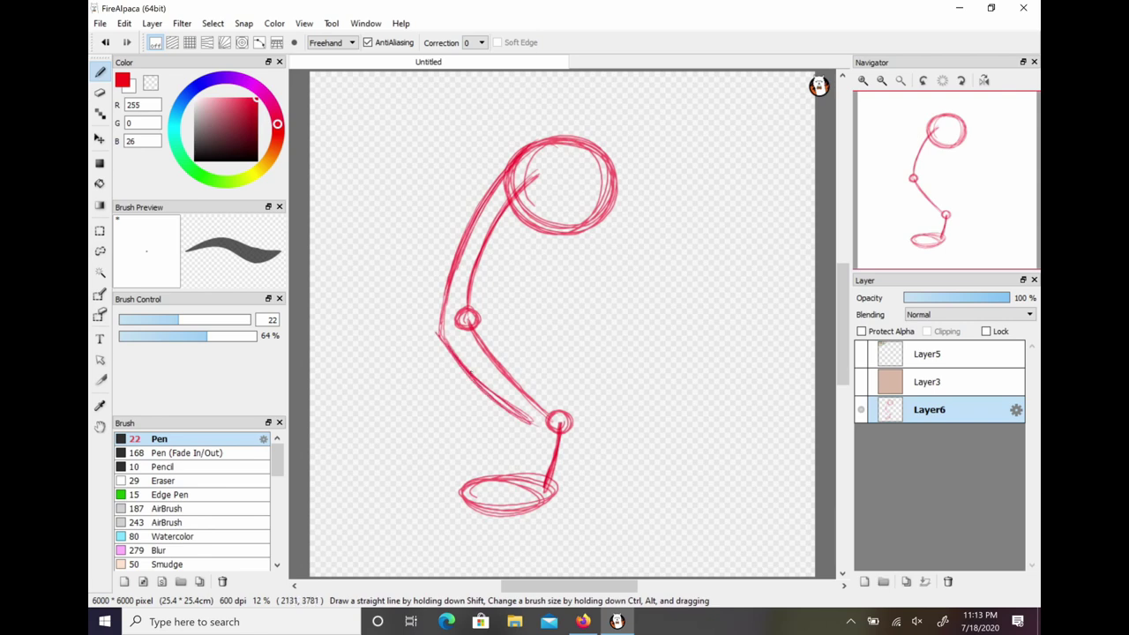
{"action": "left_click_drag", "start_coordinate": [447, 309], "coordinate": [440, 346]}
{"action": "mouse_move", "coordinate": [453, 277]}
{"action": "left_mouse_down"}
{"action": "mouse_move", "coordinate": [441, 349]}
{"action": "mouse_move", "coordinate": [508, 408]}
{"action": "left_mouse_up"}
{"action": "left_click_drag", "start_coordinate": [455, 271], "coordinate": [441, 337]}
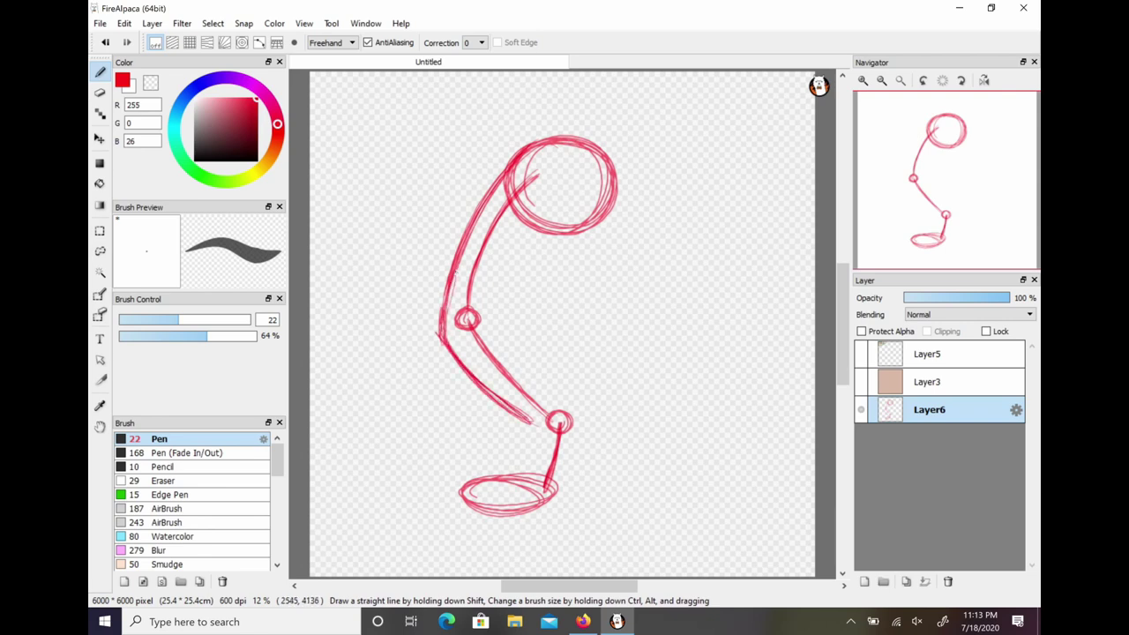
Hatch a ground line under the foot and thicken the foot outline.
{"action": "mouse_move", "coordinate": [465, 501]}
{"action": "left_mouse_down"}
{"action": "mouse_move", "coordinate": [592, 511]}
{"action": "mouse_move", "coordinate": [464, 509]}
{"action": "mouse_move", "coordinate": [589, 516]}
{"action": "mouse_move", "coordinate": [538, 514]}
{"action": "mouse_move", "coordinate": [568, 515]}
{"action": "mouse_move", "coordinate": [547, 521]}
{"action": "mouse_move", "coordinate": [461, 510]}
{"action": "mouse_move", "coordinate": [603, 515]}
{"action": "left_mouse_up"}
{"action": "mouse_move", "coordinate": [434, 511]}
{"action": "left_mouse_down"}
{"action": "mouse_move", "coordinate": [578, 513]}
{"action": "mouse_move", "coordinate": [464, 512]}
{"action": "left_mouse_up"}
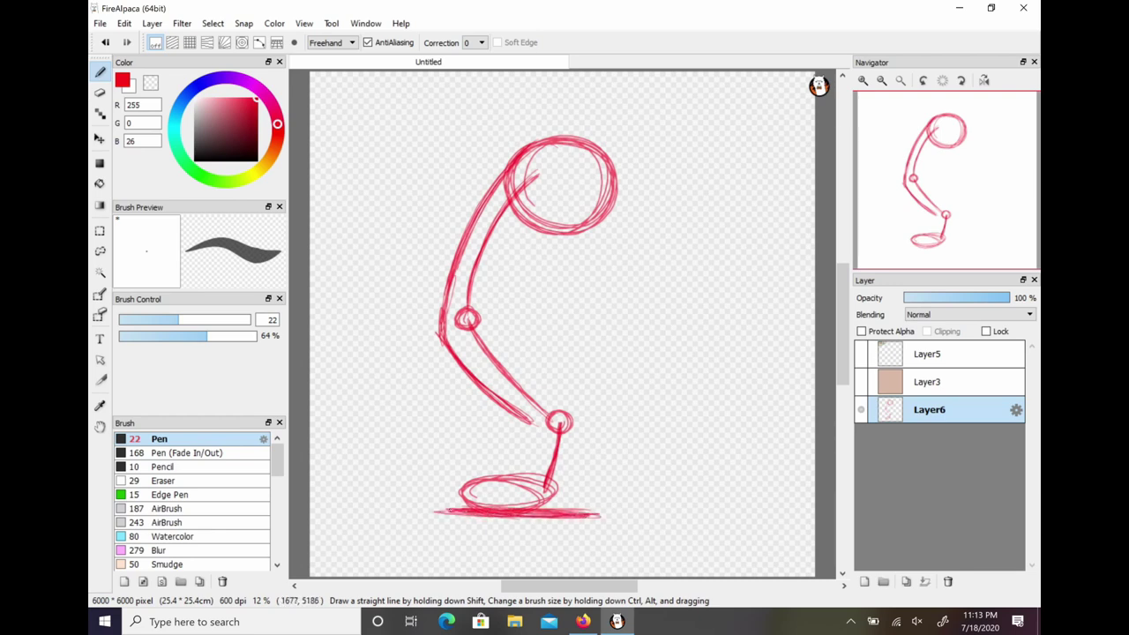
{"action": "mouse_move", "coordinate": [487, 473]}
{"action": "left_mouse_down"}
{"action": "mouse_move", "coordinate": [456, 494]}
{"action": "mouse_move", "coordinate": [487, 471]}
{"action": "left_mouse_up"}
{"action": "mouse_move", "coordinate": [438, 509]}
{"action": "left_mouse_down"}
{"action": "mouse_move", "coordinate": [499, 473]}
{"action": "mouse_move", "coordinate": [582, 513]}
{"action": "mouse_move", "coordinate": [475, 473]}
{"action": "mouse_move", "coordinate": [577, 512]}
{"action": "left_mouse_up"}
{"action": "left_click_drag", "start_coordinate": [507, 487], "coordinate": [577, 507]}
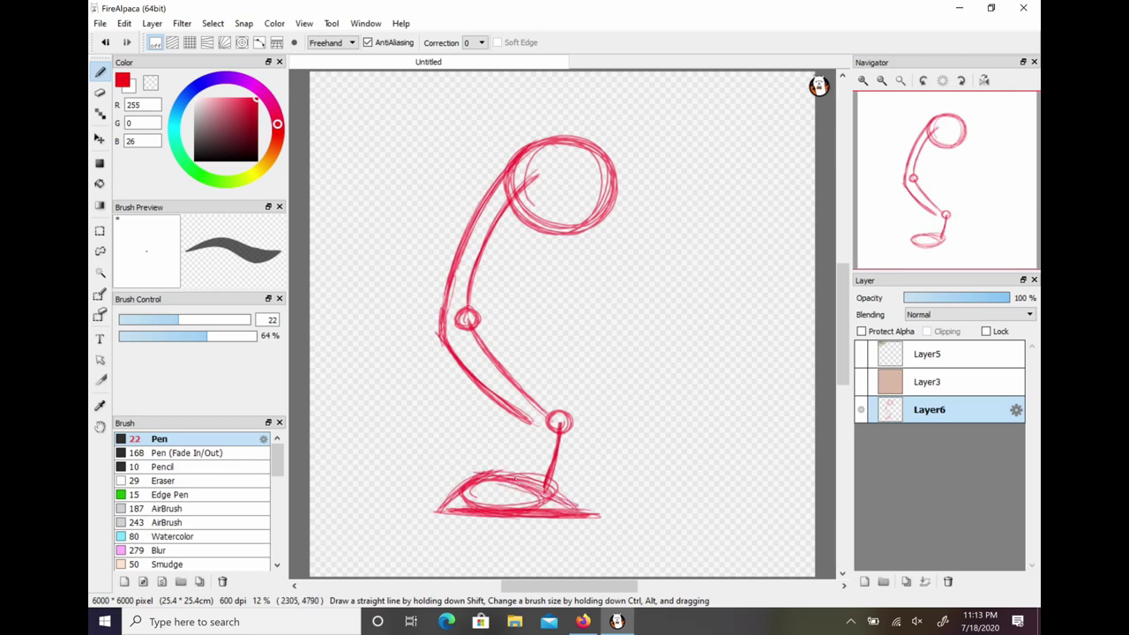
Add a heel contour and draw the front contour from hip down to the ankle.
{"action": "left_click_drag", "start_coordinate": [536, 421], "coordinate": [524, 485]}
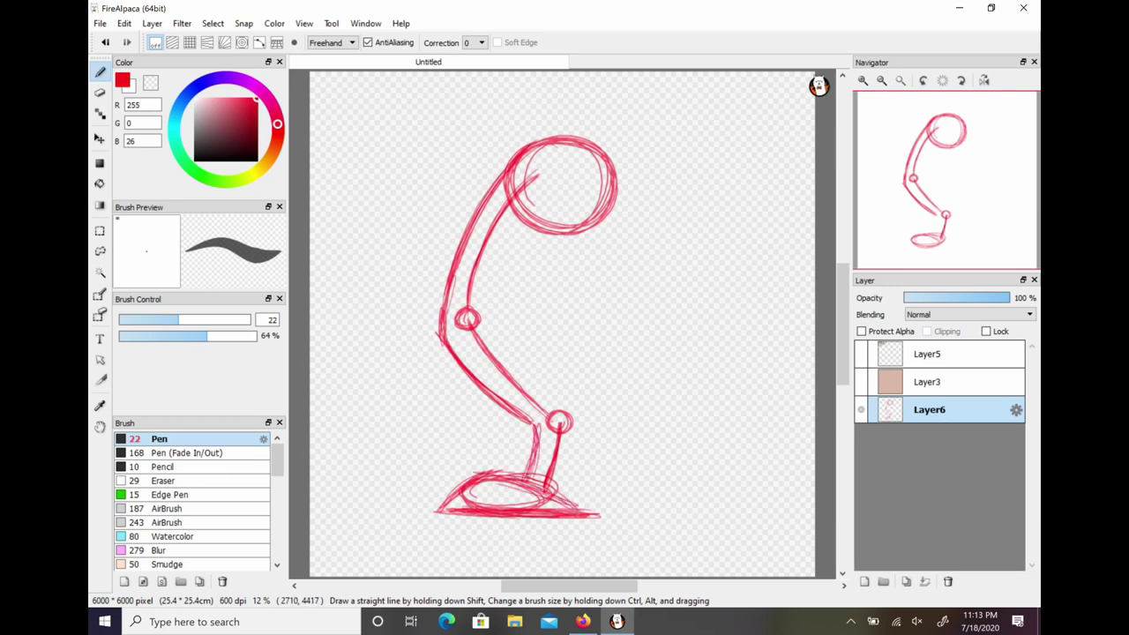
{"action": "mouse_move", "coordinate": [618, 212]}
{"action": "left_mouse_down"}
{"action": "mouse_move", "coordinate": [564, 285]}
{"action": "mouse_move", "coordinate": [595, 238]}
{"action": "mouse_move", "coordinate": [523, 316]}
{"action": "mouse_move", "coordinate": [549, 306]}
{"action": "mouse_move", "coordinate": [522, 328]}
{"action": "mouse_move", "coordinate": [568, 384]}
{"action": "left_mouse_up"}
{"action": "mouse_move", "coordinate": [517, 328]}
{"action": "left_mouse_down"}
{"action": "mouse_move", "coordinate": [578, 390]}
{"action": "mouse_move", "coordinate": [580, 505]}
{"action": "left_mouse_up"}
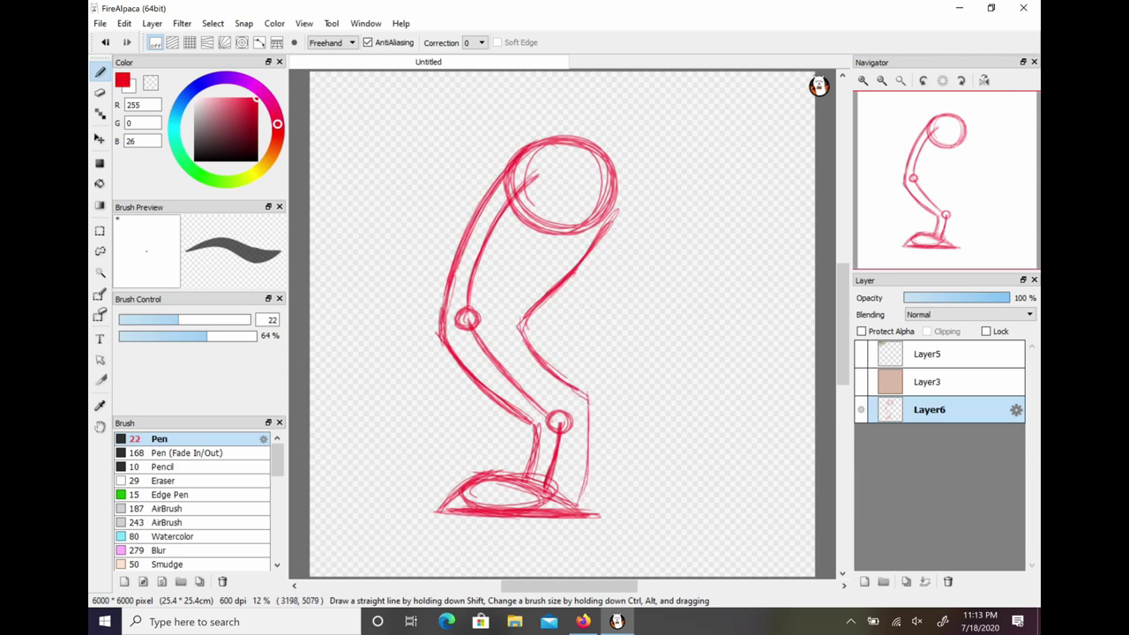
{"action": "left_click_drag", "start_coordinate": [589, 392], "coordinate": [582, 503]}
{"action": "left_click_drag", "start_coordinate": [597, 419], "coordinate": [584, 501]}
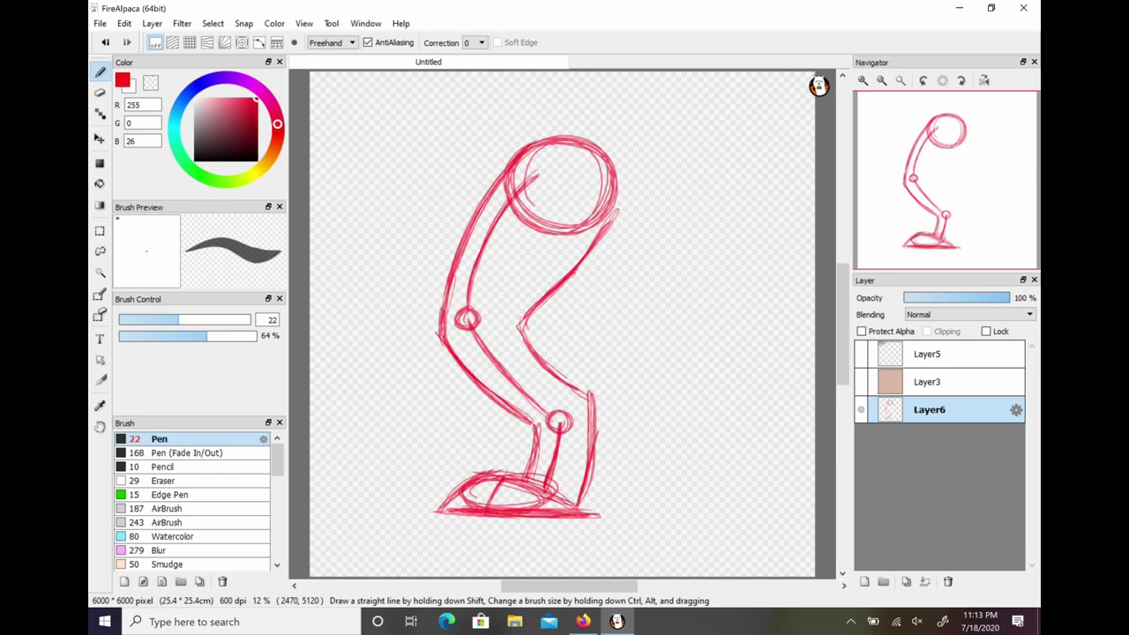
With the Eraser at size 330, remove the inner construction lines inside the hip circle.
{"action": "key", "text": "e"}
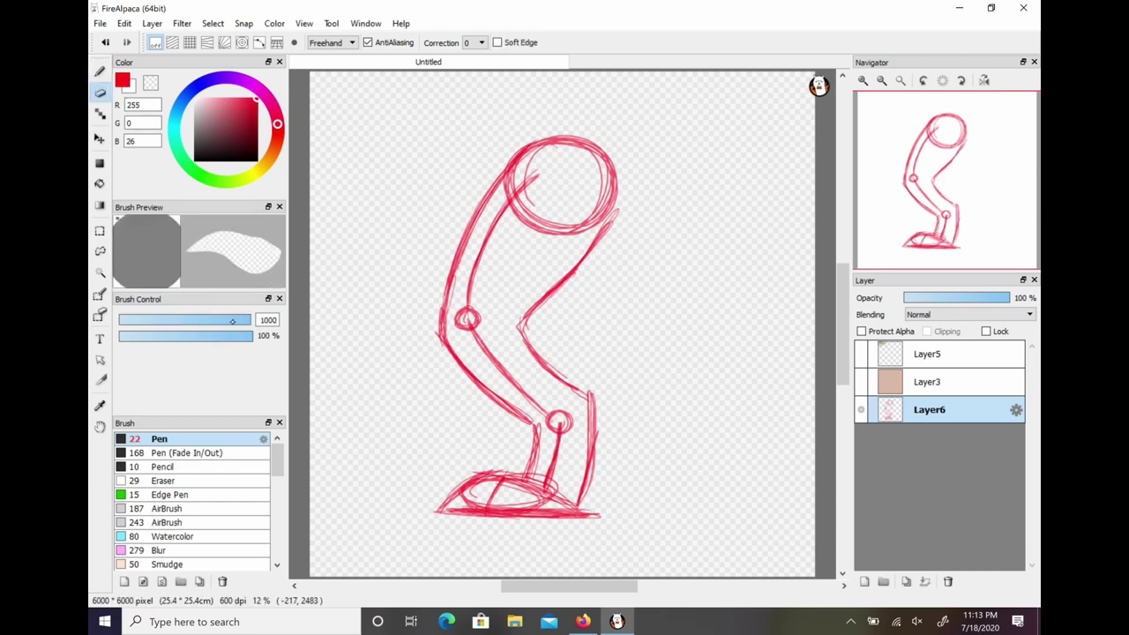
{"action": "key", "text": "bracketleft"}
{"action": "mouse_move", "coordinate": [535, 224]}
{"action": "left_mouse_down"}
{"action": "mouse_move", "coordinate": [511, 206]}
{"action": "mouse_move", "coordinate": [518, 197]}
{"action": "mouse_move", "coordinate": [464, 330]}
{"action": "mouse_move", "coordinate": [485, 256]}
{"action": "mouse_move", "coordinate": [481, 340]}
{"action": "mouse_move", "coordinate": [546, 221]}
{"action": "mouse_move", "coordinate": [581, 215]}
{"action": "mouse_move", "coordinate": [585, 225]}
{"action": "mouse_move", "coordinate": [554, 229]}
{"action": "mouse_move", "coordinate": [520, 380]}
{"action": "mouse_move", "coordinate": [561, 430]}
{"action": "mouse_move", "coordinate": [501, 361]}
{"action": "mouse_move", "coordinate": [564, 449]}
{"action": "mouse_move", "coordinate": [556, 476]}
{"action": "mouse_move", "coordinate": [531, 491]}
{"action": "mouse_move", "coordinate": [547, 502]}
{"action": "mouse_move", "coordinate": [472, 498]}
{"action": "left_mouse_up"}
Raise the eraser size to 1000 and wipe the entire leg sketch.
{"action": "key", "text": "bracketright"}
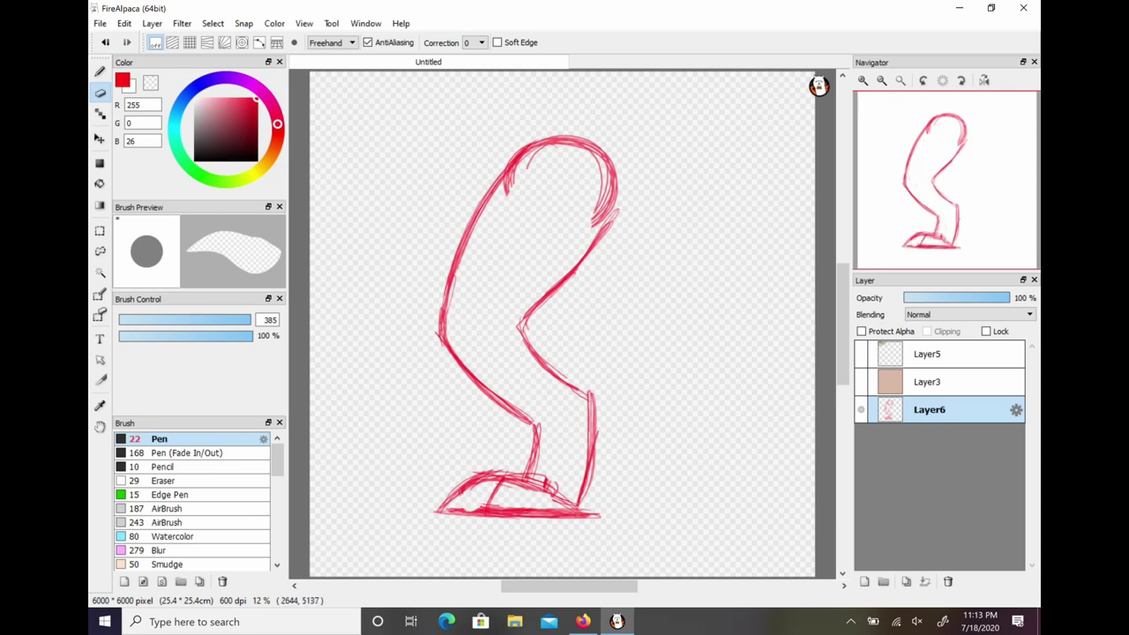
{"action": "left_click_drag", "start_coordinate": [226, 316], "coordinate": [254, 320]}
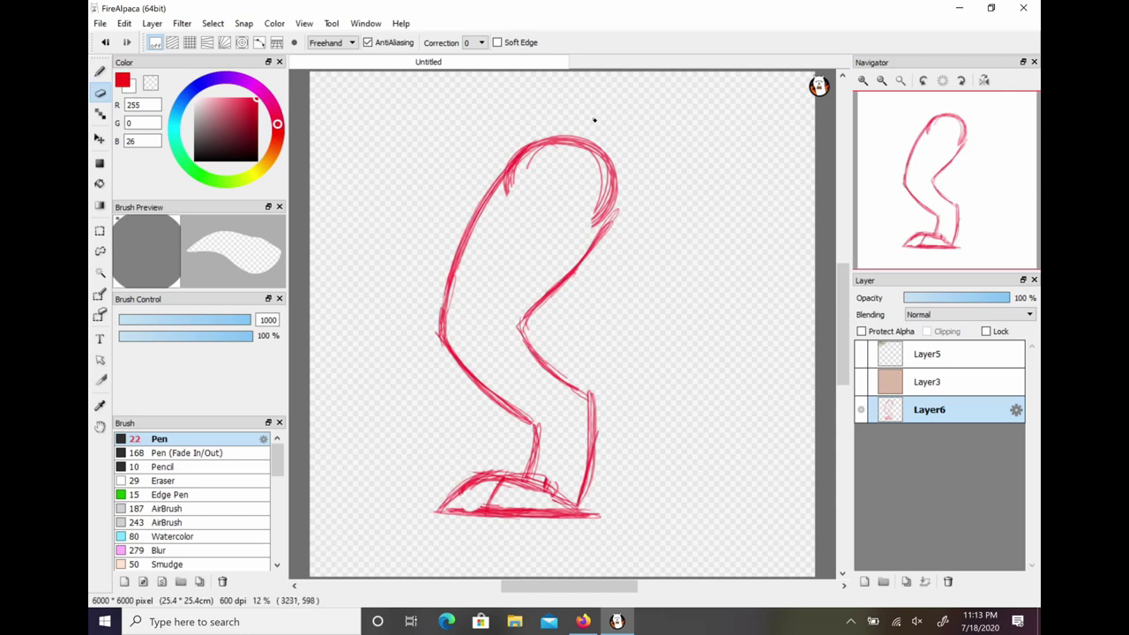
{"action": "mouse_move", "coordinate": [595, 118]}
{"action": "left_mouse_down"}
{"action": "mouse_move", "coordinate": [494, 194]}
{"action": "mouse_move", "coordinate": [442, 317]}
{"action": "mouse_move", "coordinate": [510, 390]}
{"action": "mouse_move", "coordinate": [541, 458]}
{"action": "mouse_move", "coordinate": [458, 511]}
{"action": "mouse_move", "coordinate": [541, 507]}
{"action": "mouse_move", "coordinate": [581, 489]}
{"action": "mouse_move", "coordinate": [563, 274]}
{"action": "mouse_move", "coordinate": [582, 126]}
{"action": "left_mouse_up"}
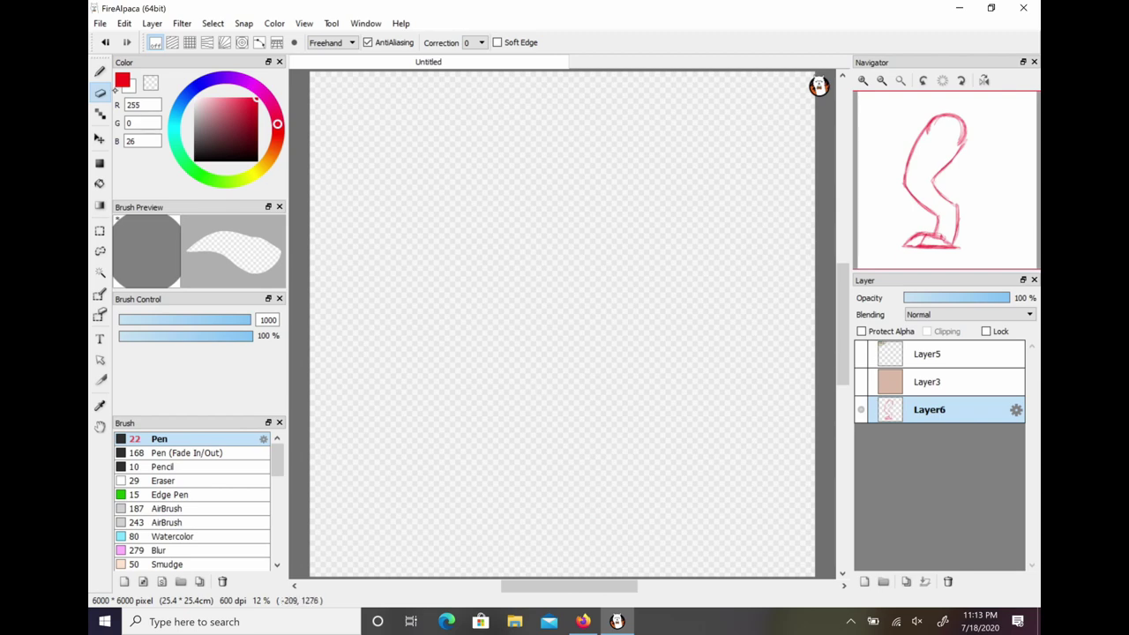
With the red pen, draw a new hip circle, limb line to a knee loop, and triangular foot.
{"action": "key", "text": "b"}
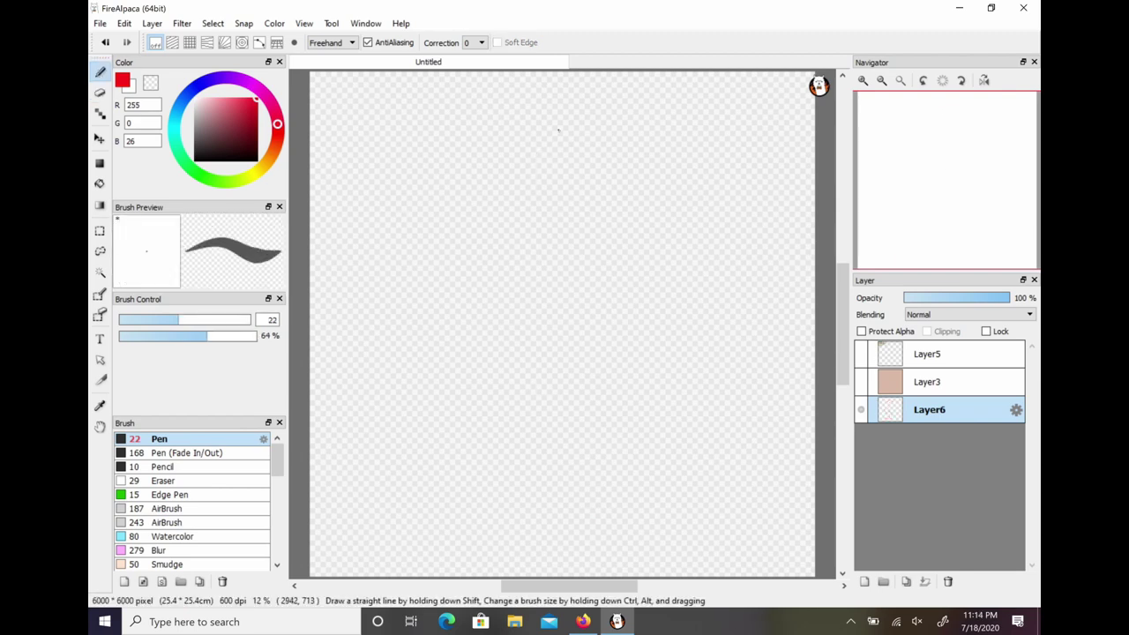
{"action": "mouse_move", "coordinate": [566, 119]}
{"action": "left_mouse_down"}
{"action": "mouse_move", "coordinate": [587, 137]}
{"action": "mouse_move", "coordinate": [530, 219]}
{"action": "mouse_move", "coordinate": [604, 177]}
{"action": "mouse_move", "coordinate": [567, 214]}
{"action": "left_mouse_up"}
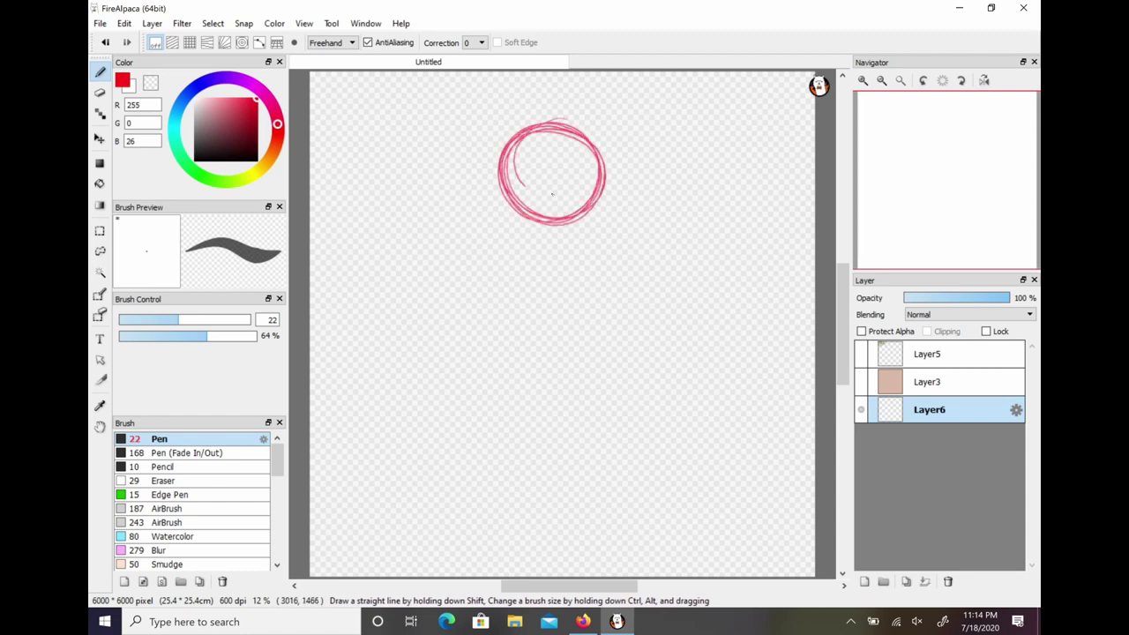
{"action": "mouse_move", "coordinate": [554, 167]}
{"action": "left_mouse_down"}
{"action": "mouse_move", "coordinate": [495, 332]}
{"action": "mouse_move", "coordinate": [547, 414]}
{"action": "mouse_move", "coordinate": [516, 342]}
{"action": "mouse_move", "coordinate": [552, 456]}
{"action": "mouse_move", "coordinate": [558, 446]}
{"action": "mouse_move", "coordinate": [529, 458]}
{"action": "mouse_move", "coordinate": [457, 451]}
{"action": "mouse_move", "coordinate": [560, 456]}
{"action": "left_mouse_up"}
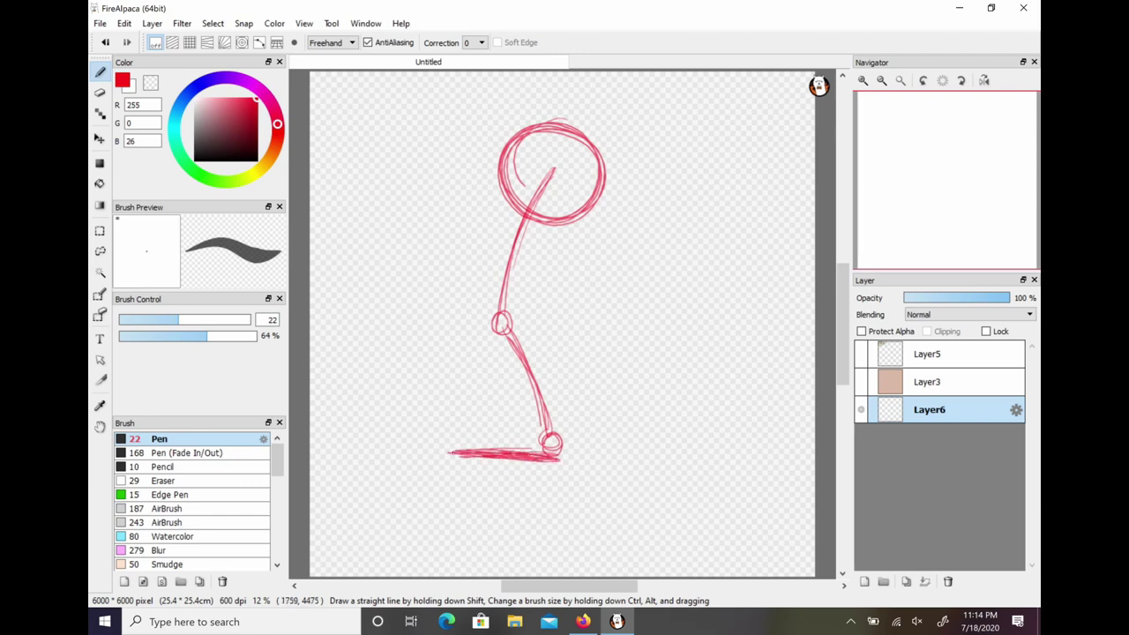
{"action": "mouse_move", "coordinate": [458, 449]}
{"action": "left_mouse_down"}
{"action": "mouse_move", "coordinate": [494, 422]}
{"action": "mouse_move", "coordinate": [443, 448]}
{"action": "mouse_move", "coordinate": [486, 426]}
{"action": "mouse_move", "coordinate": [564, 452]}
{"action": "left_mouse_up"}
Outline the front of the thigh and lower leg up to the hip circle and foot top.
{"action": "mouse_move", "coordinate": [496, 166]}
{"action": "left_mouse_down"}
{"action": "mouse_move", "coordinate": [471, 314]}
{"action": "mouse_move", "coordinate": [474, 294]}
{"action": "mouse_move", "coordinate": [524, 400]}
{"action": "left_mouse_up"}
{"action": "mouse_move", "coordinate": [464, 304]}
{"action": "left_mouse_down"}
{"action": "mouse_move", "coordinate": [517, 399]}
{"action": "mouse_move", "coordinate": [481, 212]}
{"action": "mouse_move", "coordinate": [507, 143]}
{"action": "left_mouse_up"}
{"action": "left_click_drag", "start_coordinate": [484, 254], "coordinate": [475, 297]}
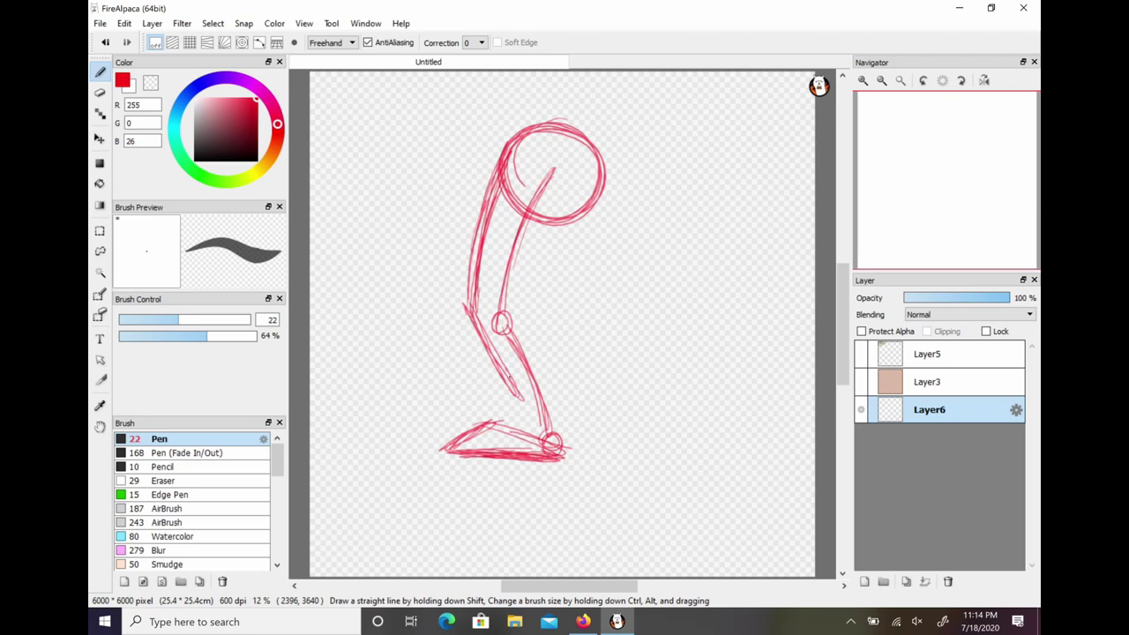
{"action": "mouse_move", "coordinate": [510, 378]}
{"action": "left_mouse_down"}
{"action": "mouse_move", "coordinate": [514, 424]}
{"action": "mouse_move", "coordinate": [496, 349]}
{"action": "left_mouse_up"}
{"action": "left_click_drag", "start_coordinate": [547, 447], "coordinate": [481, 422]}
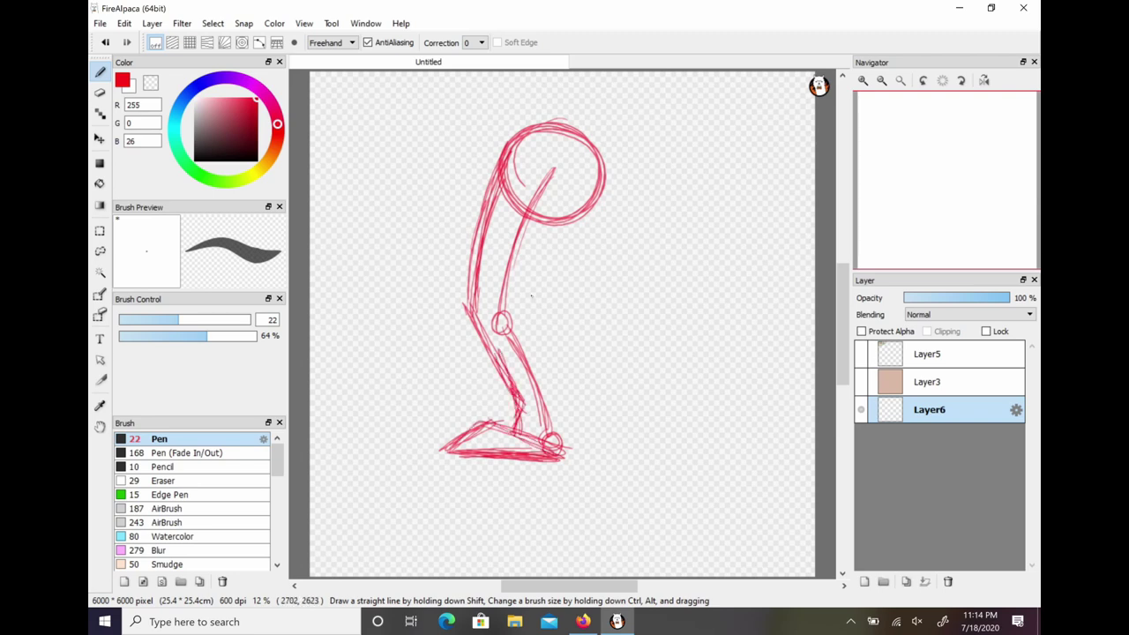
Draw and reinforce the back outline from hip to knee, lower leg, sole and heel.
{"action": "left_click_drag", "start_coordinate": [603, 189], "coordinate": [548, 270]}
{"action": "mouse_move", "coordinate": [585, 216]}
{"action": "left_mouse_down"}
{"action": "mouse_move", "coordinate": [538, 302]}
{"action": "mouse_move", "coordinate": [534, 323]}
{"action": "mouse_move", "coordinate": [559, 357]}
{"action": "left_mouse_up"}
{"action": "left_click_drag", "start_coordinate": [545, 316], "coordinate": [568, 408]}
{"action": "mouse_move", "coordinate": [562, 365]}
{"action": "left_mouse_down"}
{"action": "mouse_move", "coordinate": [568, 454]}
{"action": "mouse_move", "coordinate": [503, 427]}
{"action": "left_mouse_up"}
{"action": "mouse_move", "coordinate": [547, 325]}
{"action": "left_mouse_down"}
{"action": "mouse_move", "coordinate": [572, 450]}
{"action": "mouse_move", "coordinate": [566, 409]}
{"action": "left_mouse_up"}
{"action": "left_click_drag", "start_coordinate": [536, 284], "coordinate": [542, 339]}
{"action": "mouse_move", "coordinate": [549, 451]}
{"action": "left_mouse_down"}
{"action": "mouse_move", "coordinate": [540, 432]}
{"action": "mouse_move", "coordinate": [555, 461]}
{"action": "mouse_move", "coordinate": [565, 452]}
{"action": "left_mouse_up"}
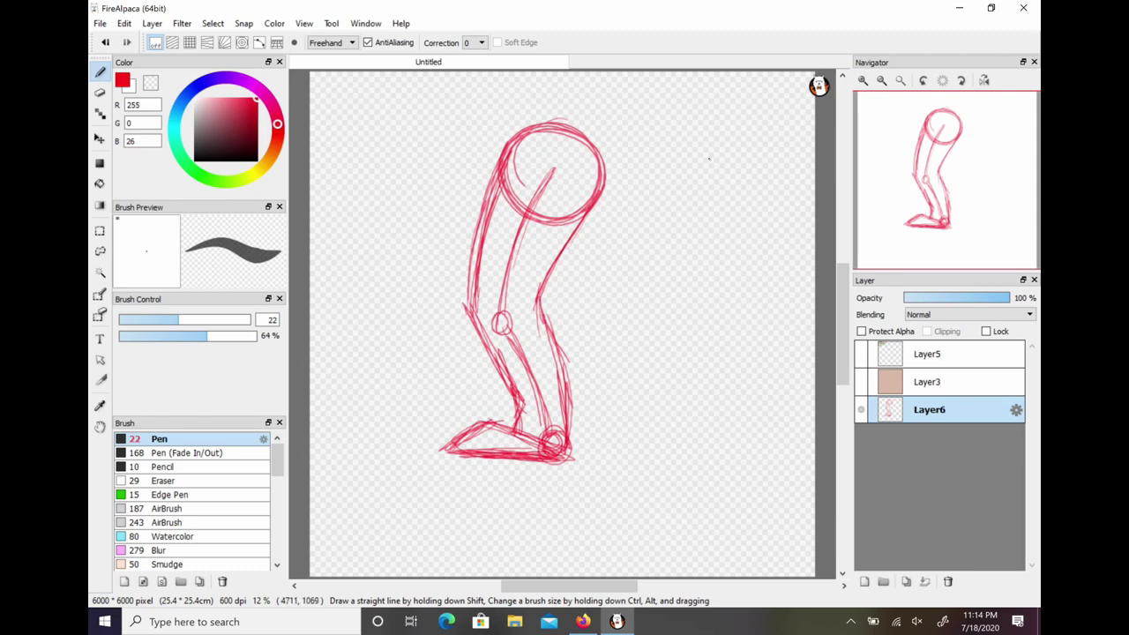
Sketch a second leg right of the first: hip circle, front line, shin and back thigh.
{"action": "mouse_move", "coordinate": [711, 152]}
{"action": "left_mouse_down"}
{"action": "mouse_move", "coordinate": [697, 223]}
{"action": "mouse_move", "coordinate": [719, 150]}
{"action": "mouse_move", "coordinate": [745, 181]}
{"action": "left_mouse_up"}
{"action": "left_click_drag", "start_coordinate": [659, 201], "coordinate": [642, 260]}
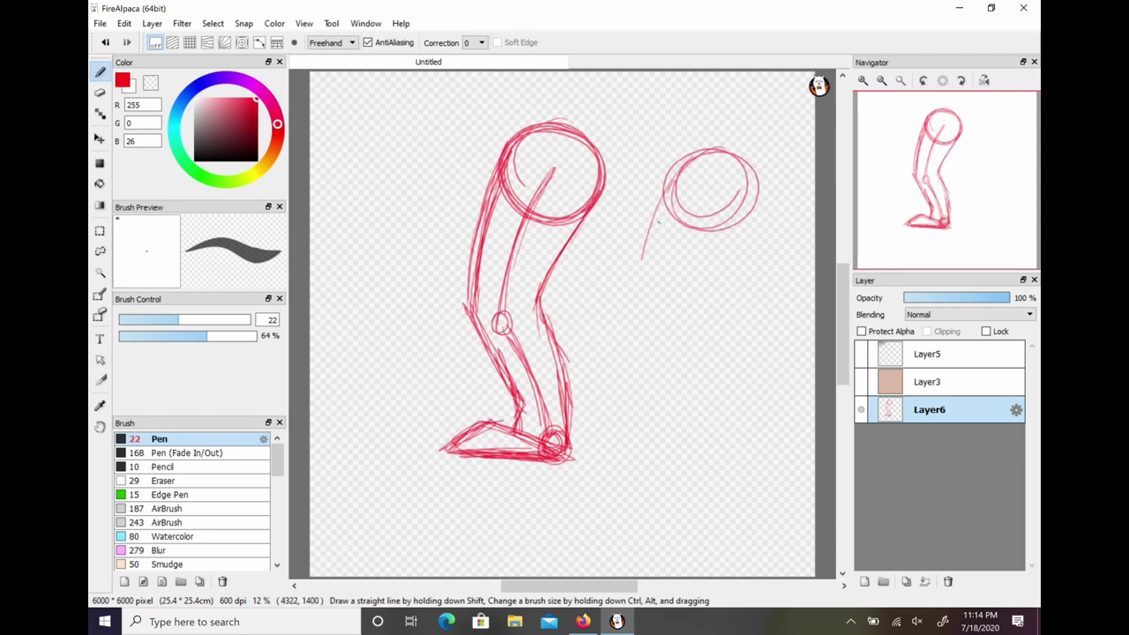
{"action": "mouse_move", "coordinate": [672, 180]}
{"action": "left_mouse_down"}
{"action": "mouse_move", "coordinate": [645, 285]}
{"action": "mouse_move", "coordinate": [648, 265]}
{"action": "left_mouse_up"}
{"action": "mouse_move", "coordinate": [646, 268]}
{"action": "left_mouse_down"}
{"action": "mouse_move", "coordinate": [698, 344]}
{"action": "mouse_move", "coordinate": [692, 383]}
{"action": "left_mouse_up"}
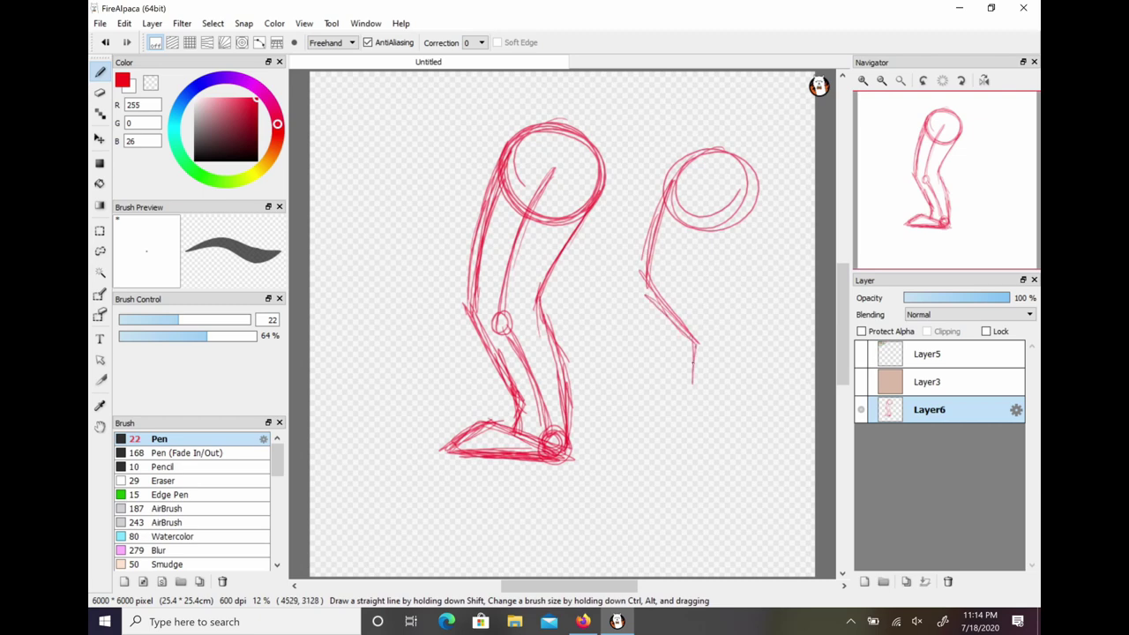
{"action": "mouse_move", "coordinate": [748, 199]}
{"action": "left_mouse_down"}
{"action": "mouse_move", "coordinate": [727, 307]}
{"action": "mouse_move", "coordinate": [732, 388]}
{"action": "mouse_move", "coordinate": [652, 418]}
{"action": "mouse_move", "coordinate": [631, 394]}
{"action": "mouse_move", "coordinate": [724, 388]}
{"action": "left_mouse_up"}
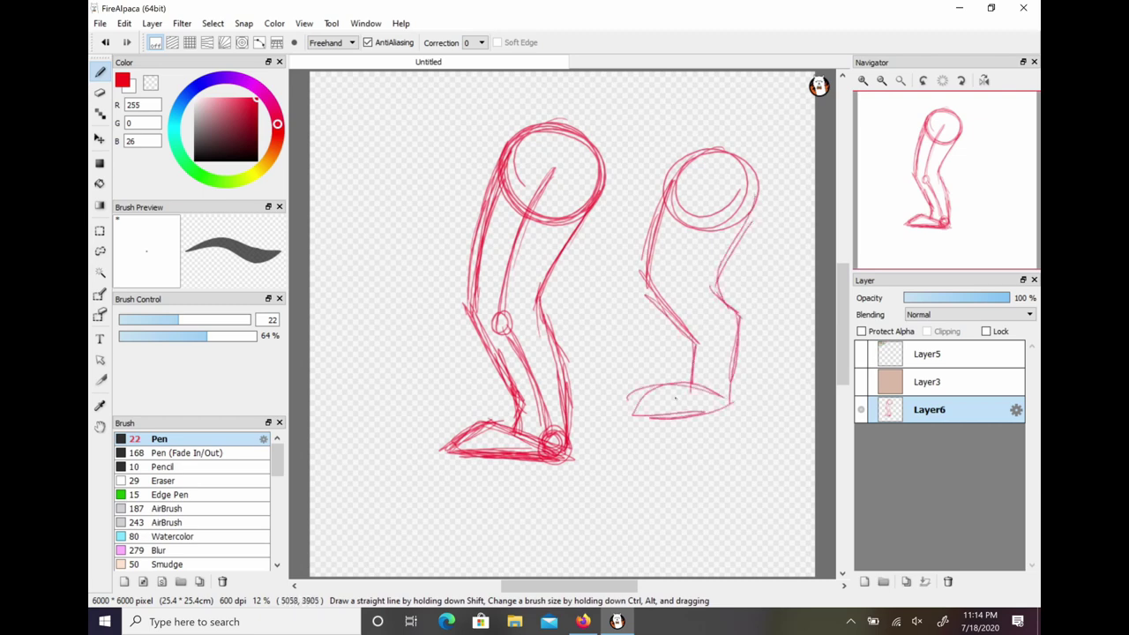
Thicken the second leg's back line and draw a heavy sole under its foot.
{"action": "left_click_drag", "start_coordinate": [681, 425], "coordinate": [741, 388]}
{"action": "left_click_drag", "start_coordinate": [746, 321], "coordinate": [736, 425]}
{"action": "left_click_drag", "start_coordinate": [736, 427], "coordinate": [648, 425]}
{"action": "mouse_move", "coordinate": [747, 328]}
{"action": "left_mouse_down"}
{"action": "mouse_move", "coordinate": [739, 427]}
{"action": "mouse_move", "coordinate": [680, 429]}
{"action": "left_mouse_up"}
{"action": "left_click_drag", "start_coordinate": [717, 427], "coordinate": [647, 429]}
Thicken the first leg's sole line, then erase both leg sketches.
{"action": "mouse_move", "coordinate": [453, 464]}
{"action": "left_mouse_down"}
{"action": "mouse_move", "coordinate": [584, 467]}
{"action": "mouse_move", "coordinate": [445, 469]}
{"action": "mouse_move", "coordinate": [594, 470]}
{"action": "left_mouse_up"}
{"action": "left_click_drag", "start_coordinate": [472, 464], "coordinate": [566, 461]}
{"action": "key", "text": "e"}
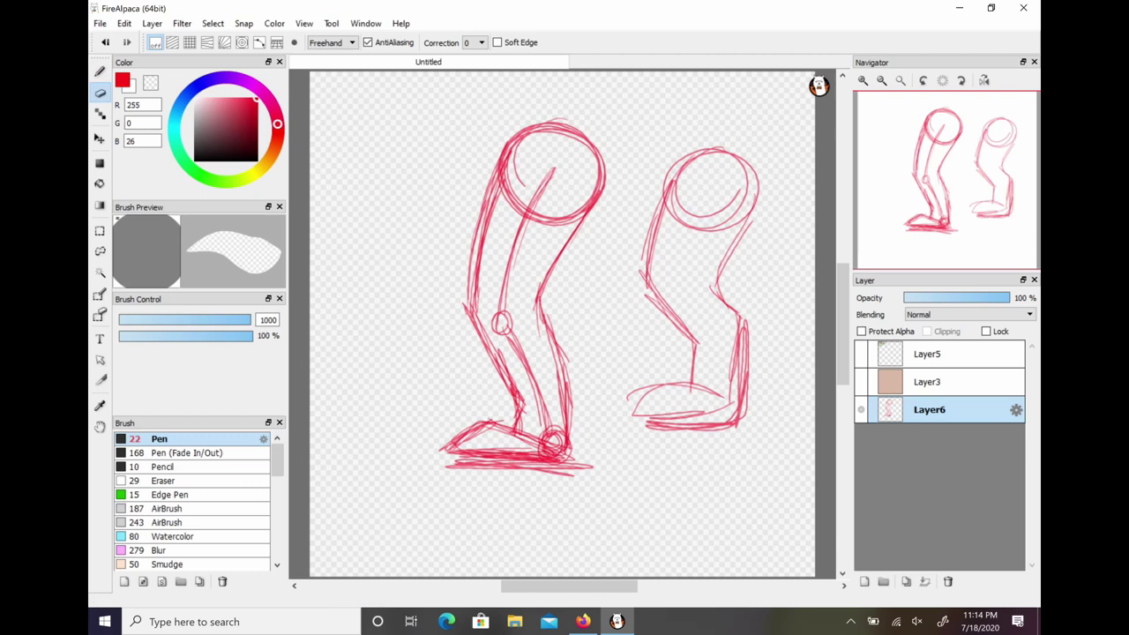
{"action": "mouse_move", "coordinate": [520, 133]}
{"action": "left_mouse_down"}
{"action": "mouse_move", "coordinate": [494, 225]}
{"action": "mouse_move", "coordinate": [478, 424]}
{"action": "mouse_move", "coordinate": [564, 221]}
{"action": "mouse_move", "coordinate": [585, 285]}
{"action": "mouse_move", "coordinate": [494, 352]}
{"action": "mouse_move", "coordinate": [663, 289]}
{"action": "mouse_move", "coordinate": [662, 447]}
{"action": "mouse_move", "coordinate": [751, 285]}
{"action": "mouse_move", "coordinate": [698, 330]}
{"action": "left_mouse_up"}
With the red pen, draw a hip circle, thigh line, knee loop, shin and hoof oval.
{"action": "key", "text": "b"}
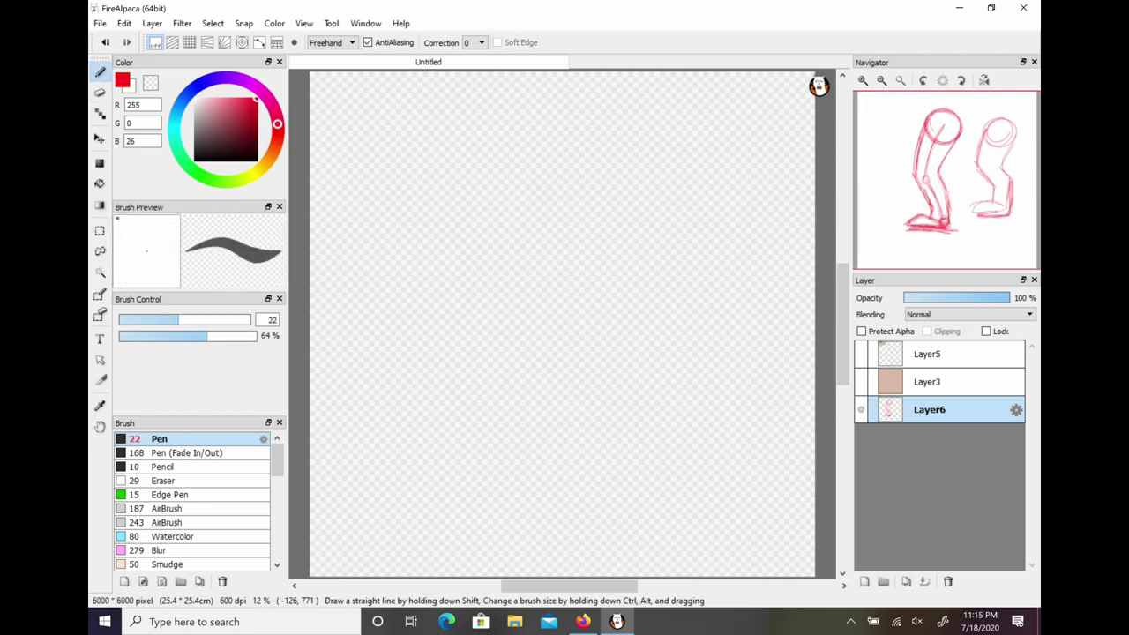
{"action": "mouse_move", "coordinate": [556, 115]}
{"action": "left_mouse_down"}
{"action": "mouse_move", "coordinate": [523, 137]}
{"action": "mouse_move", "coordinate": [582, 141]}
{"action": "mouse_move", "coordinate": [547, 110]}
{"action": "mouse_move", "coordinate": [516, 150]}
{"action": "mouse_move", "coordinate": [534, 181]}
{"action": "mouse_move", "coordinate": [578, 163]}
{"action": "mouse_move", "coordinate": [520, 168]}
{"action": "mouse_move", "coordinate": [534, 185]}
{"action": "left_mouse_up"}
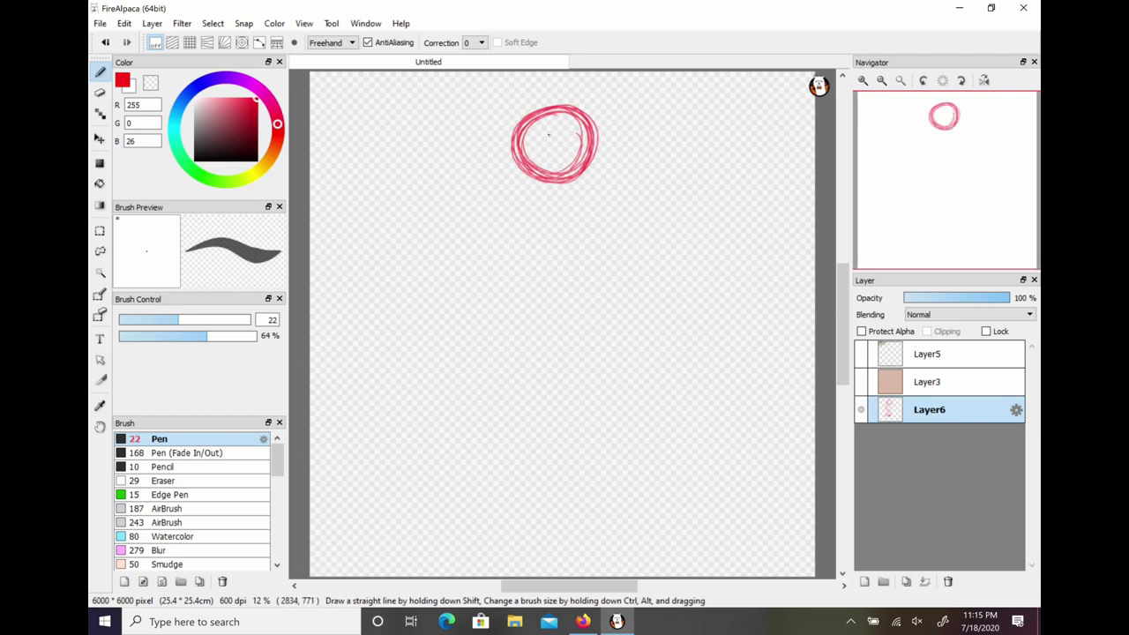
{"action": "mouse_move", "coordinate": [547, 122]}
{"action": "left_mouse_down"}
{"action": "mouse_move", "coordinate": [504, 247]}
{"action": "mouse_move", "coordinate": [539, 151]}
{"action": "mouse_move", "coordinate": [535, 167]}
{"action": "left_mouse_up"}
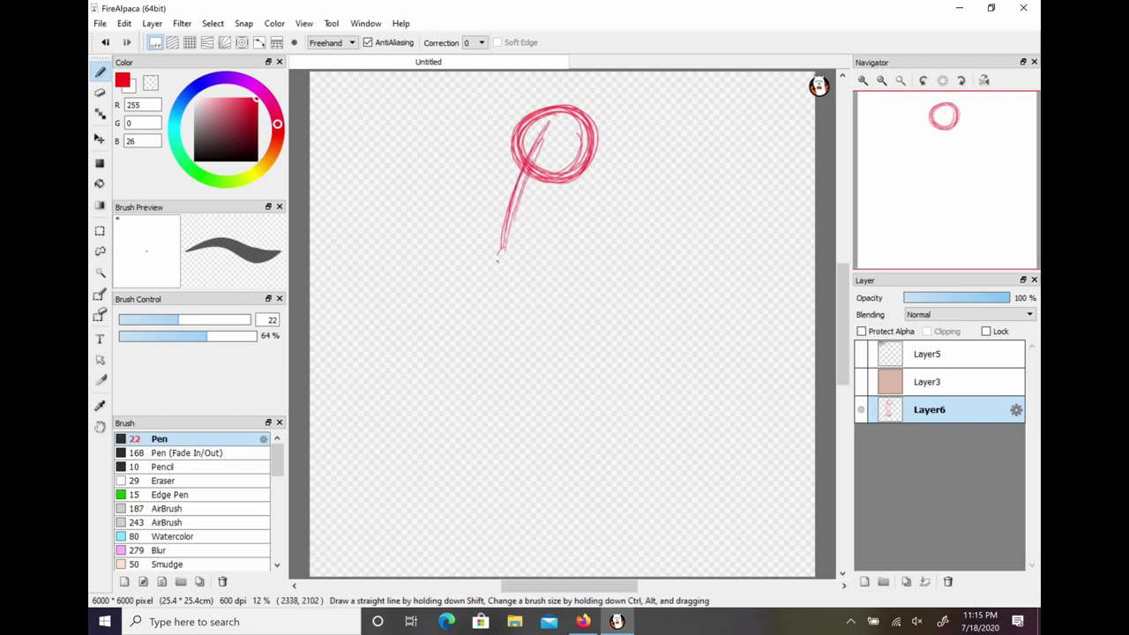
{"action": "mouse_move", "coordinate": [499, 260]}
{"action": "left_mouse_down"}
{"action": "mouse_move", "coordinate": [566, 326]}
{"action": "mouse_move", "coordinate": [561, 373]}
{"action": "left_mouse_up"}
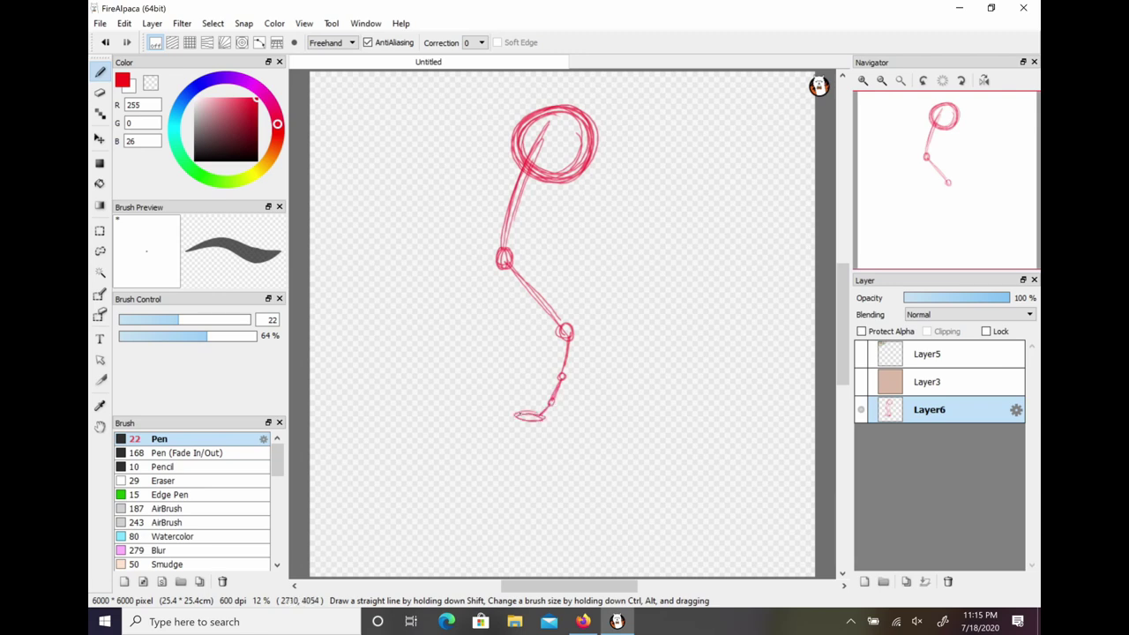
{"action": "mouse_move", "coordinate": [542, 415]}
{"action": "left_mouse_down"}
{"action": "mouse_move", "coordinate": [513, 418]}
{"action": "mouse_move", "coordinate": [541, 424]}
{"action": "left_mouse_up"}
Outline the front of the thigh and add strokes at the shin bottom and hoof.
{"action": "mouse_move", "coordinate": [526, 123]}
{"action": "left_mouse_down"}
{"action": "mouse_move", "coordinate": [484, 268]}
{"action": "mouse_move", "coordinate": [533, 316]}
{"action": "left_mouse_up"}
{"action": "mouse_move", "coordinate": [490, 270]}
{"action": "left_mouse_down"}
{"action": "mouse_move", "coordinate": [549, 333]}
{"action": "mouse_move", "coordinate": [524, 310]}
{"action": "mouse_move", "coordinate": [553, 373]}
{"action": "mouse_move", "coordinate": [510, 422]}
{"action": "left_mouse_up"}
{"action": "mouse_move", "coordinate": [554, 418]}
{"action": "left_mouse_down"}
{"action": "mouse_move", "coordinate": [520, 410]}
{"action": "mouse_move", "coordinate": [529, 403]}
{"action": "mouse_move", "coordinate": [557, 425]}
{"action": "mouse_move", "coordinate": [508, 421]}
{"action": "left_mouse_up"}
Draw the back contour from the hip circle down the lower leg and darken the hoof underside.
{"action": "mouse_move", "coordinate": [529, 402]}
{"action": "left_mouse_down"}
{"action": "mouse_move", "coordinate": [513, 412]}
{"action": "mouse_move", "coordinate": [537, 413]}
{"action": "left_mouse_up"}
{"action": "left_click_drag", "start_coordinate": [581, 175], "coordinate": [549, 226]}
{"action": "mouse_move", "coordinate": [561, 201]}
{"action": "left_mouse_down"}
{"action": "mouse_move", "coordinate": [547, 249]}
{"action": "mouse_move", "coordinate": [579, 287]}
{"action": "mouse_move", "coordinate": [581, 350]}
{"action": "left_mouse_up"}
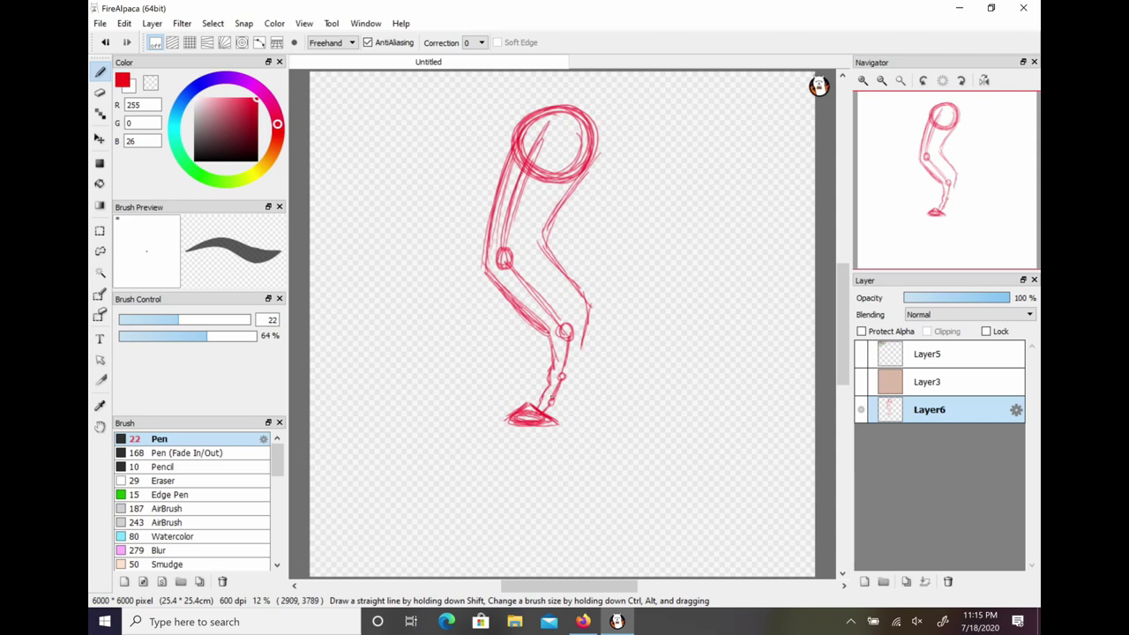
{"action": "mouse_move", "coordinate": [591, 339]}
{"action": "left_mouse_down"}
{"action": "mouse_move", "coordinate": [561, 423]}
{"action": "mouse_move", "coordinate": [540, 413]}
{"action": "mouse_move", "coordinate": [508, 420]}
{"action": "left_mouse_up"}
{"action": "left_click_drag", "start_coordinate": [522, 417], "coordinate": [560, 429]}
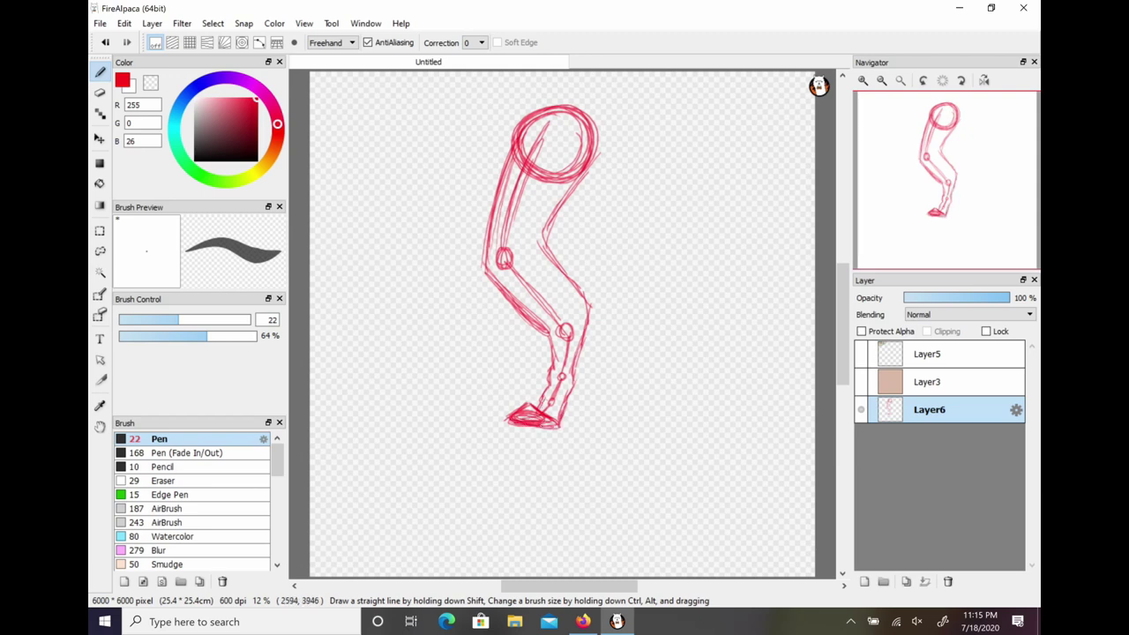
Zoom in and back out on the hoofed leg, then switch to the Eraser.
{"action": "scroll", "coordinate": [591, 259], "scroll_direction": "up", "scroll_amount": 2}
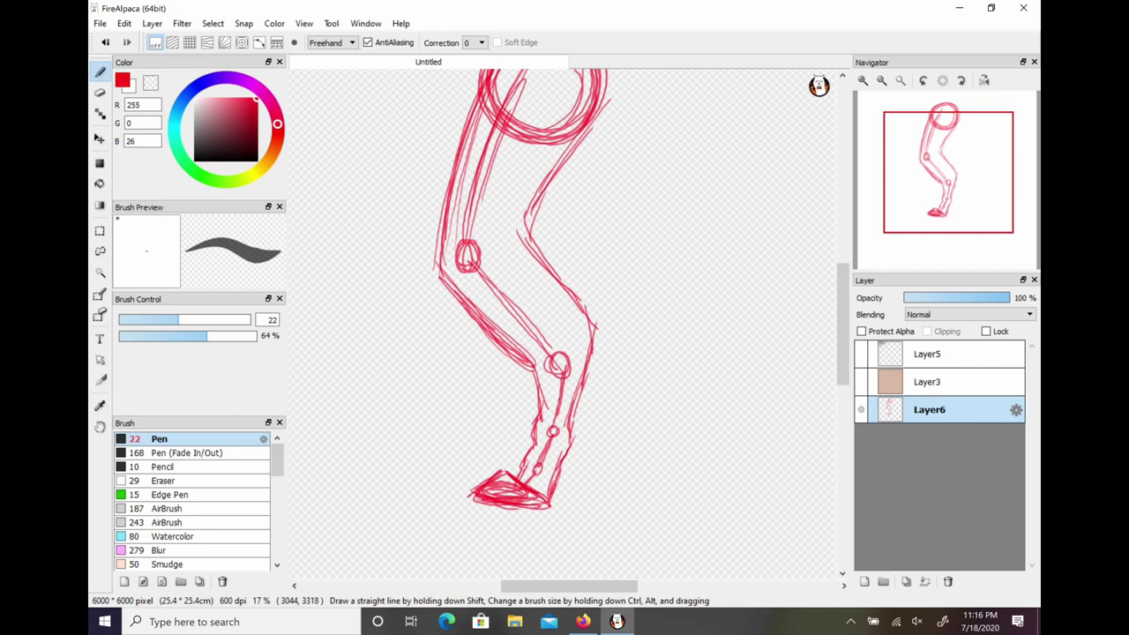
{"action": "scroll", "coordinate": [657, 432], "scroll_direction": "down", "scroll_amount": 1}
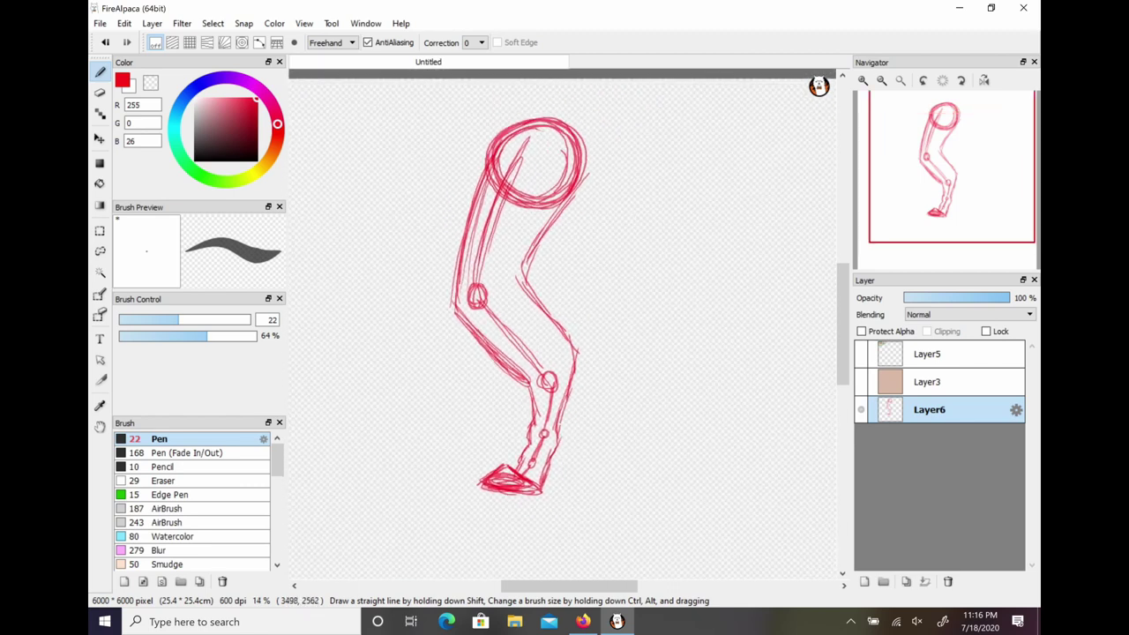
{"action": "key", "text": "e"}
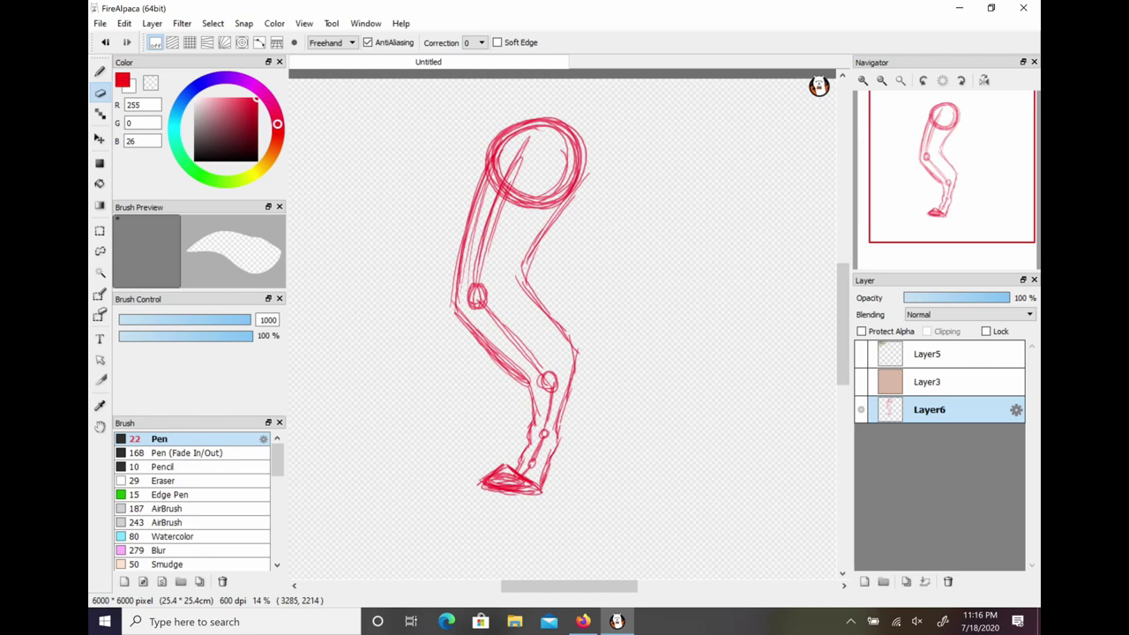
Sweep the size-1000 eraser down through the hoofed leg to clear the canvas.
{"action": "mouse_move", "coordinate": [538, 124]}
{"action": "left_mouse_down"}
{"action": "mouse_move", "coordinate": [516, 139]}
{"action": "mouse_move", "coordinate": [555, 132]}
{"action": "mouse_move", "coordinate": [463, 232]}
{"action": "mouse_move", "coordinate": [582, 175]}
{"action": "mouse_move", "coordinate": [429, 324]}
{"action": "mouse_move", "coordinate": [573, 268]}
{"action": "mouse_move", "coordinate": [548, 346]}
{"action": "mouse_move", "coordinate": [470, 482]}
{"action": "mouse_move", "coordinate": [534, 496]}
{"action": "left_mouse_up"}
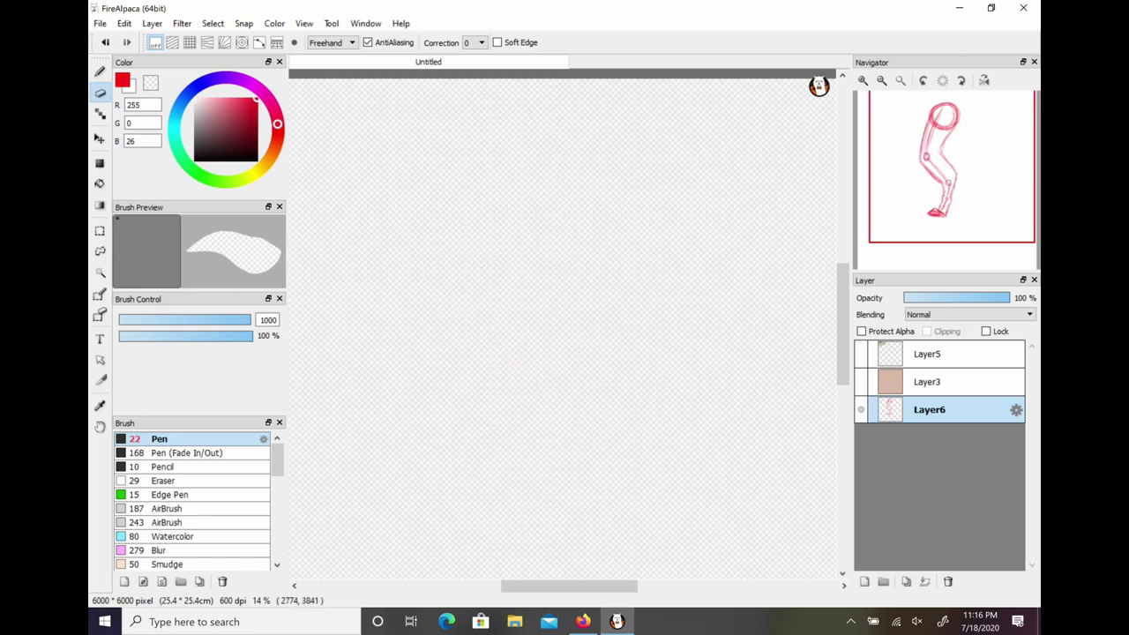